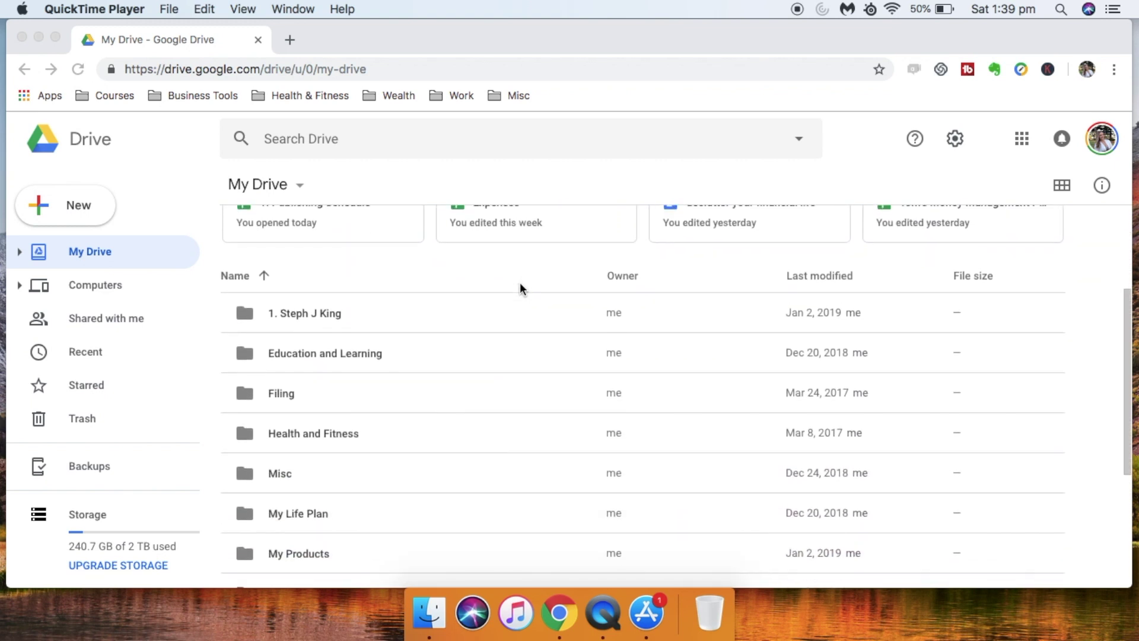
# Step: Look through the My Drive folder list, open its first folder and examine the subfolders, including 1. YouTube and Marketing
pyautogui.scroll(3, 519, 284)
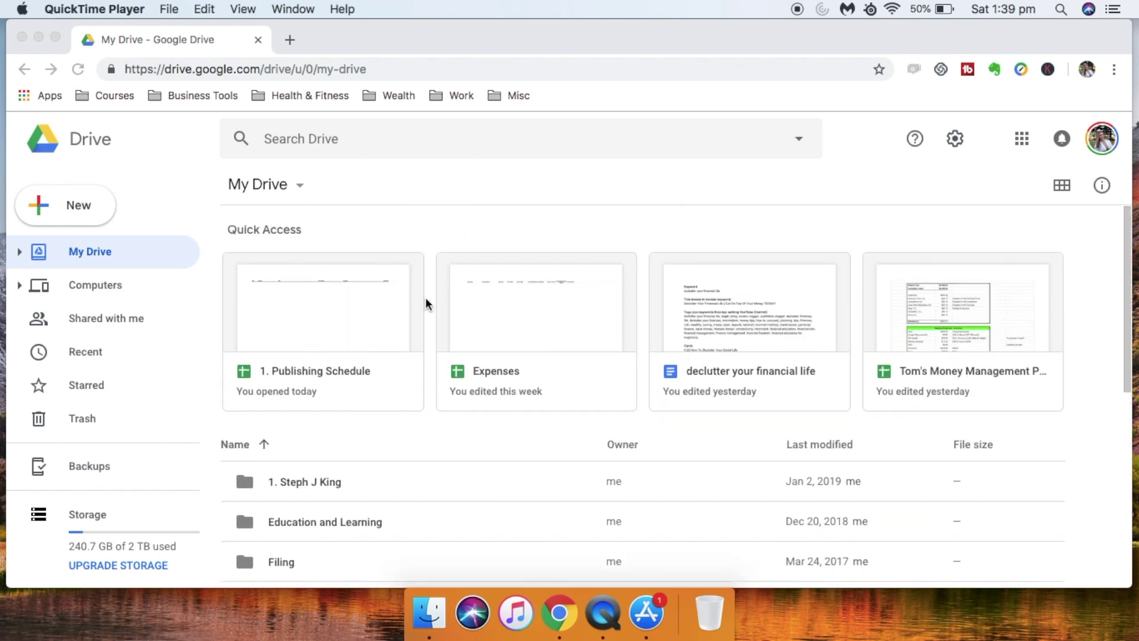
pyautogui.scroll(-3, 518, 490)
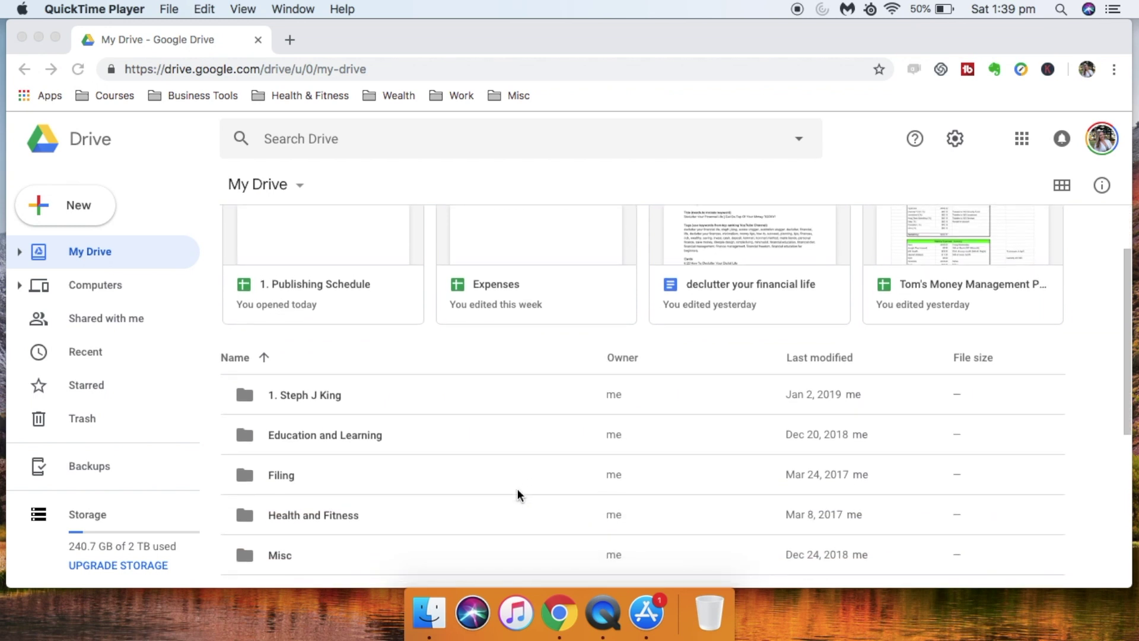
pyautogui.scroll(-1, 518, 496)
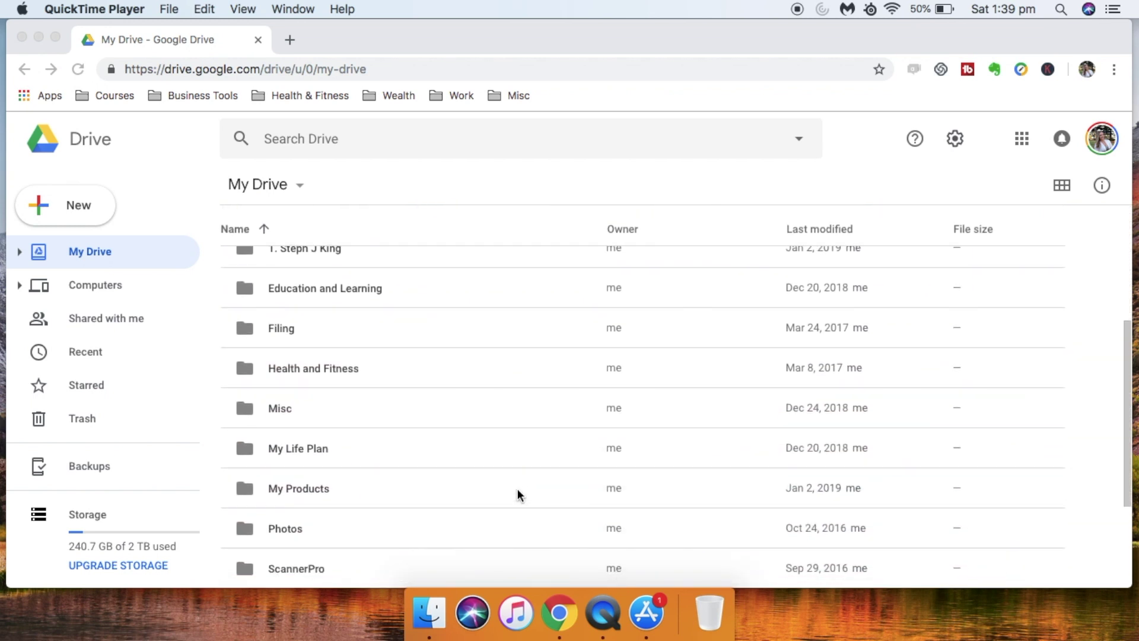
pyautogui.scroll(1, 517, 496)
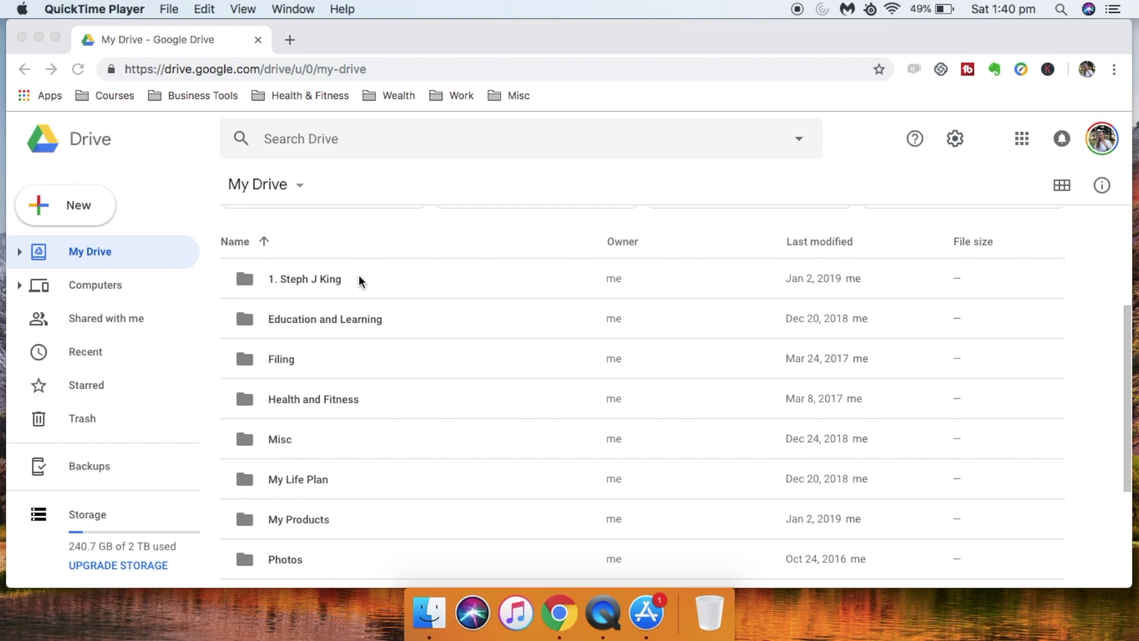
pyautogui.click(339, 283)
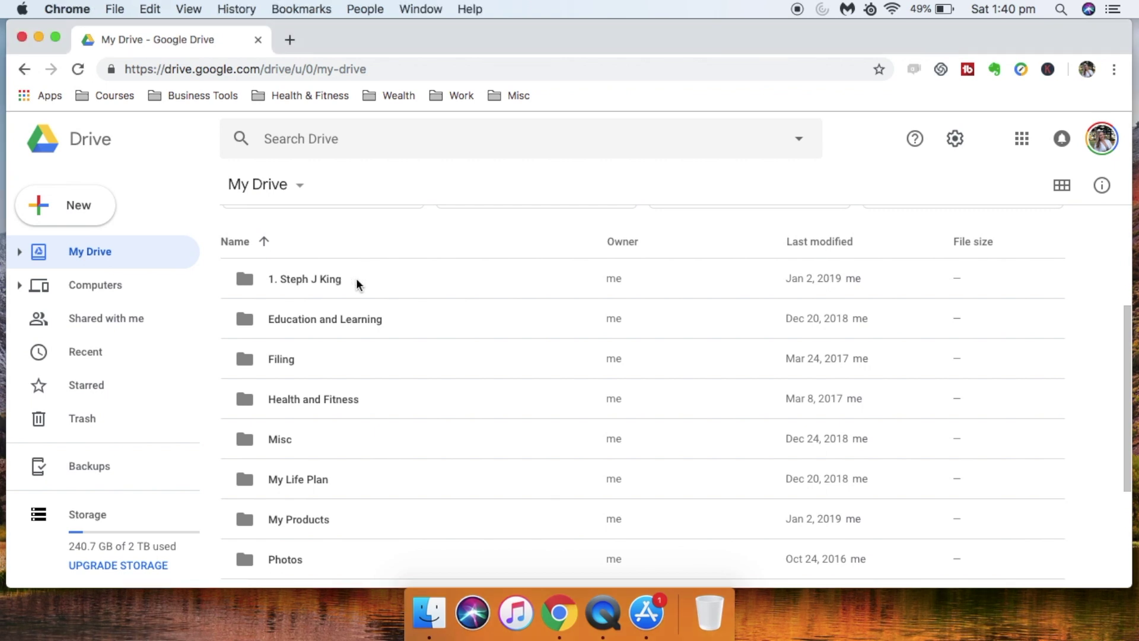
pyautogui.doubleClick(315, 283)
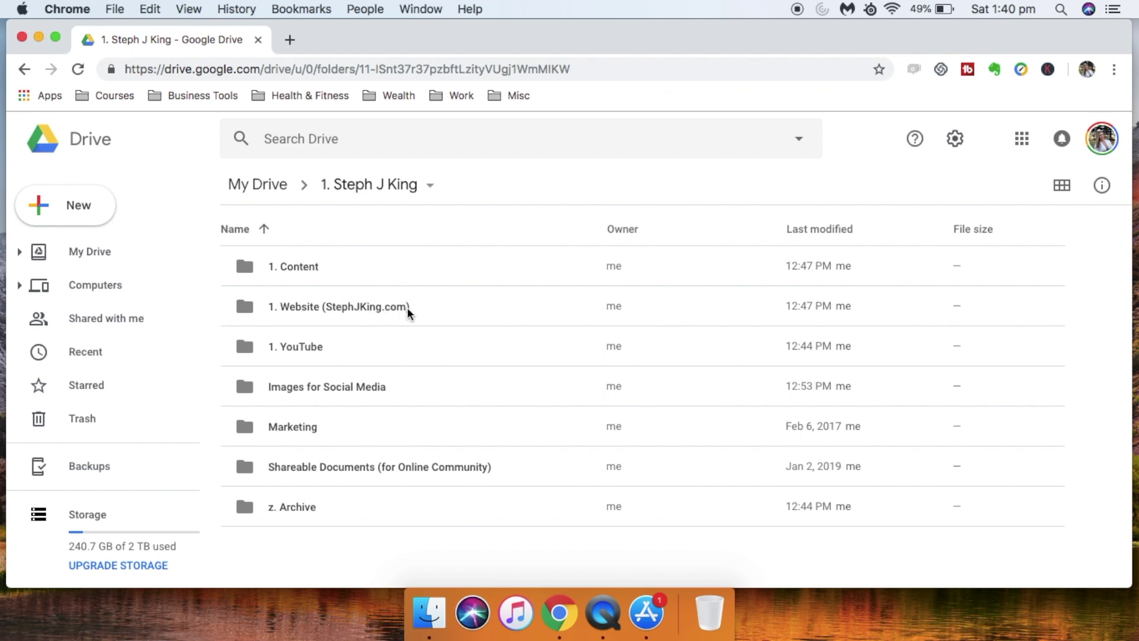
pyautogui.click(326, 348)
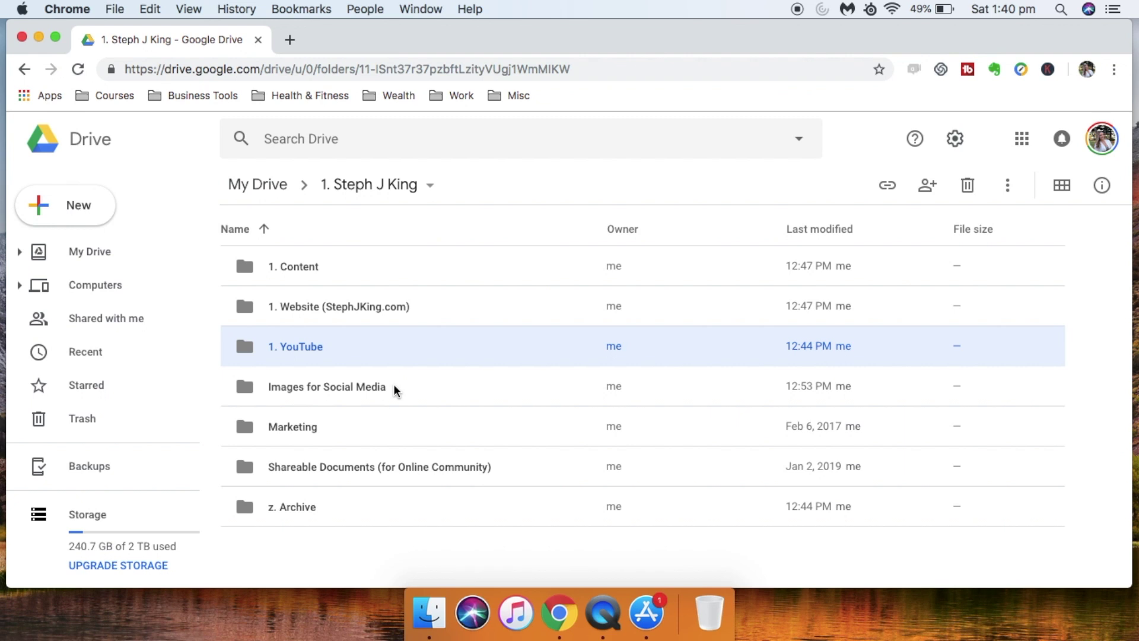
pyautogui.click(338, 426)
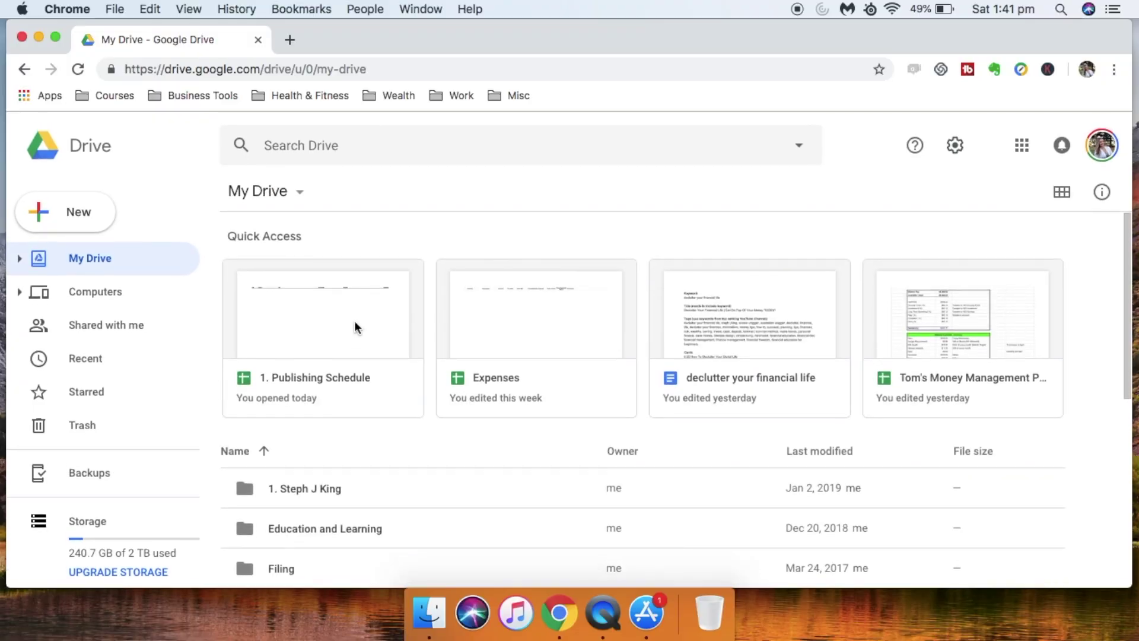
# Step: Open the Awaken The Giant Within by Tony Robbins folder inside Education and Learning > Life Mastery
pyautogui.scroll(-4, 355, 323)
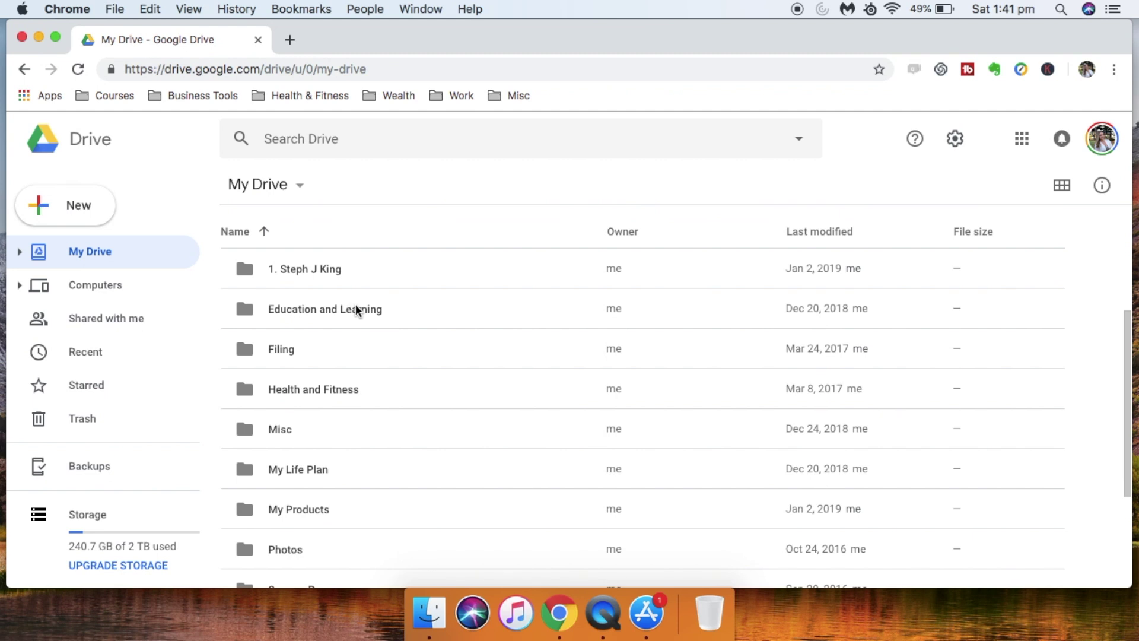
pyautogui.doubleClick(368, 310)
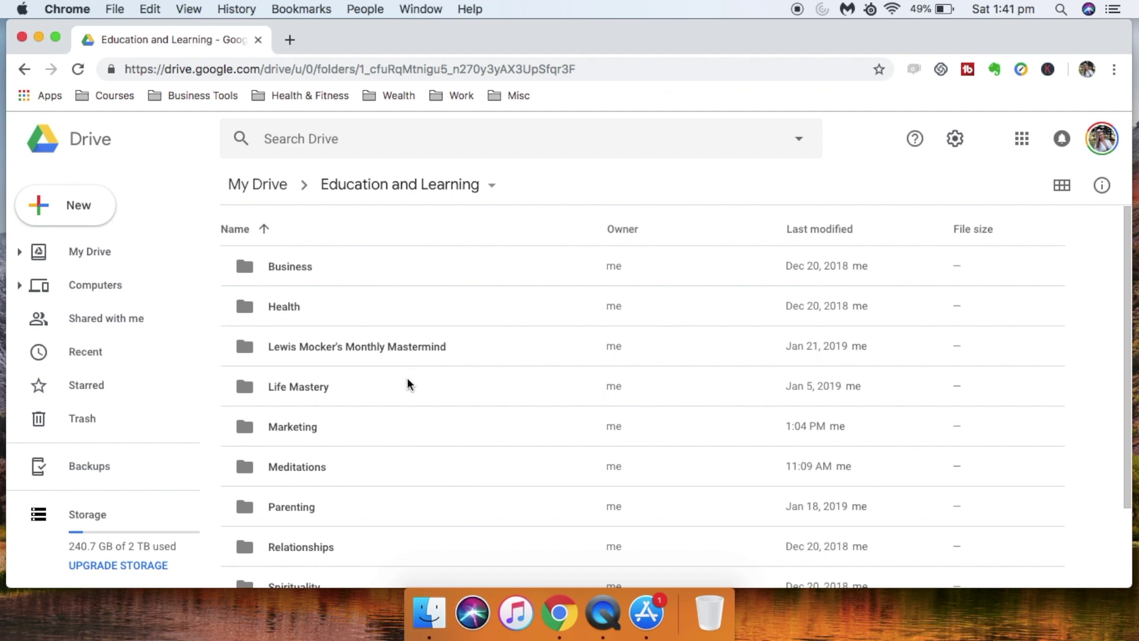
pyautogui.scroll(-1, 408, 386)
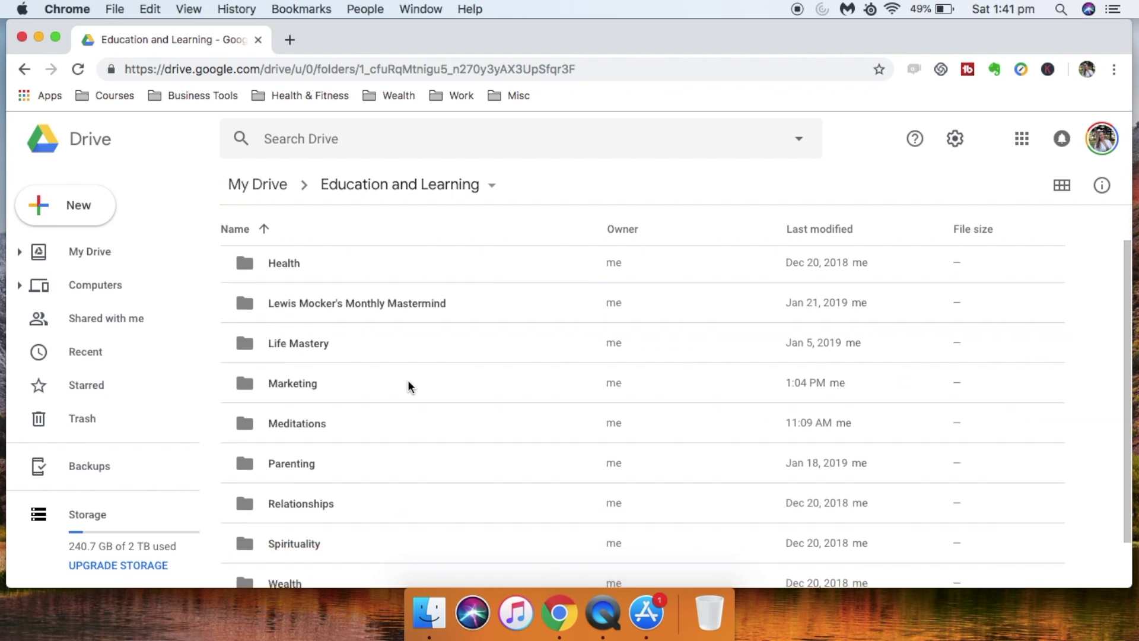
pyautogui.scroll(1, 334, 349)
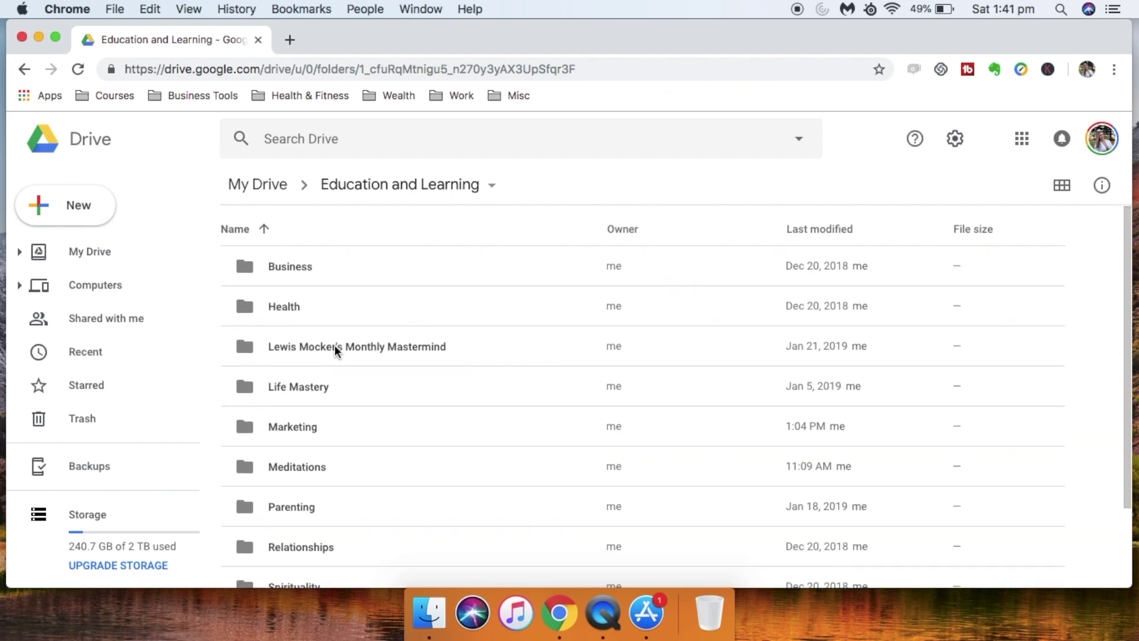
pyautogui.doubleClick(306, 388)
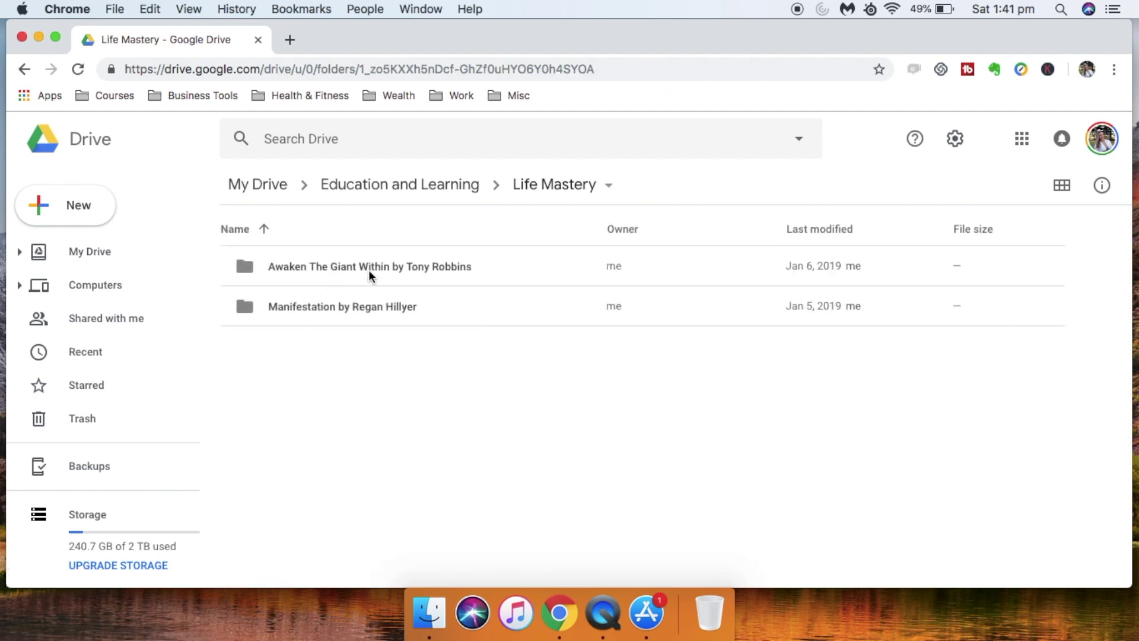
pyautogui.doubleClick(486, 270)
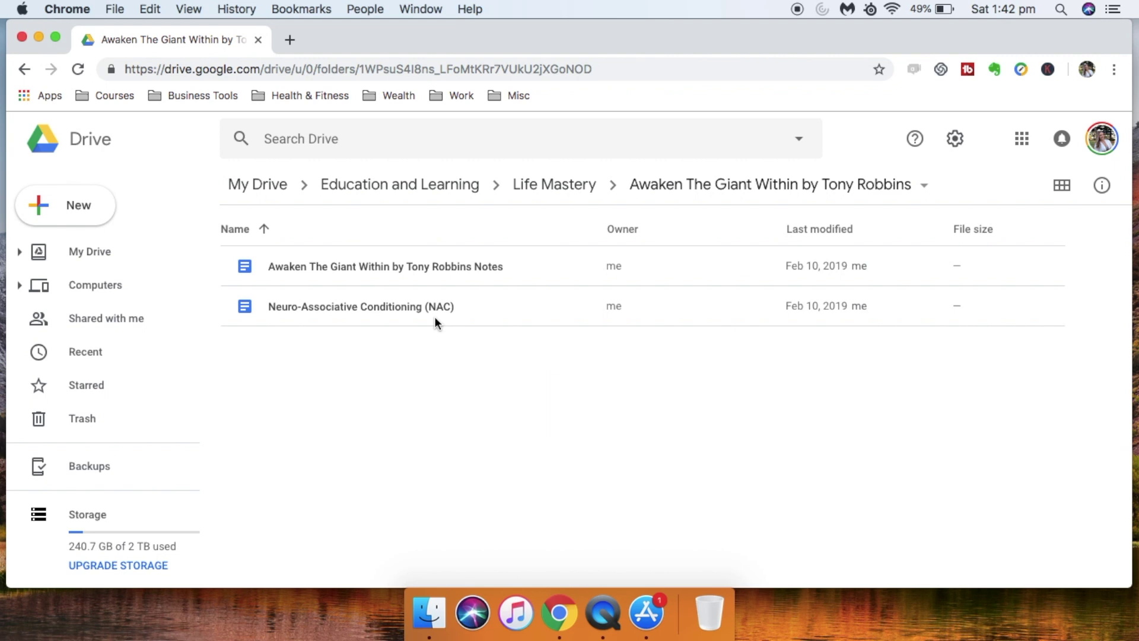
# Step: Go back up to Education and Learning, view the contents of its Relationships folder, and return to Education and Learning
pyautogui.click(550, 186)
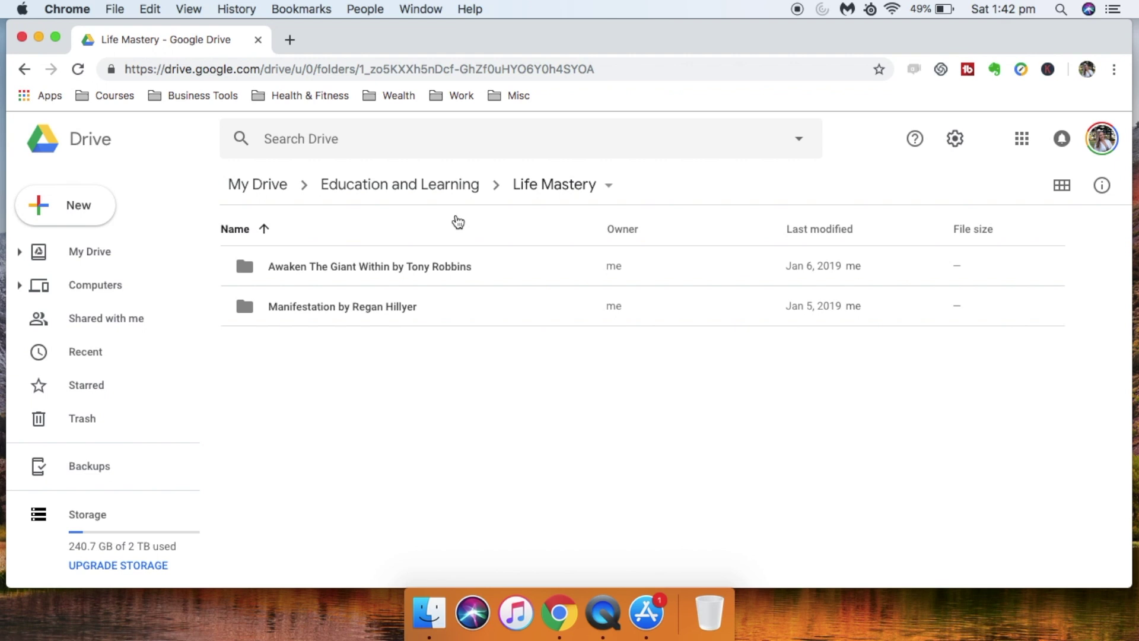
pyautogui.click(422, 189)
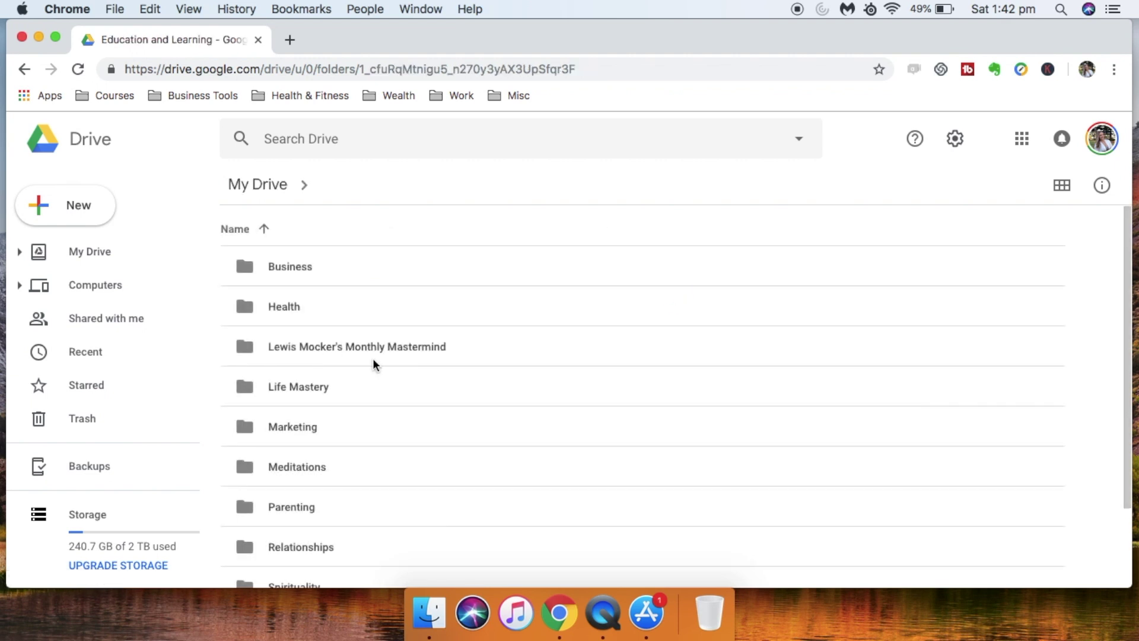
pyautogui.scroll(-3, 407, 420)
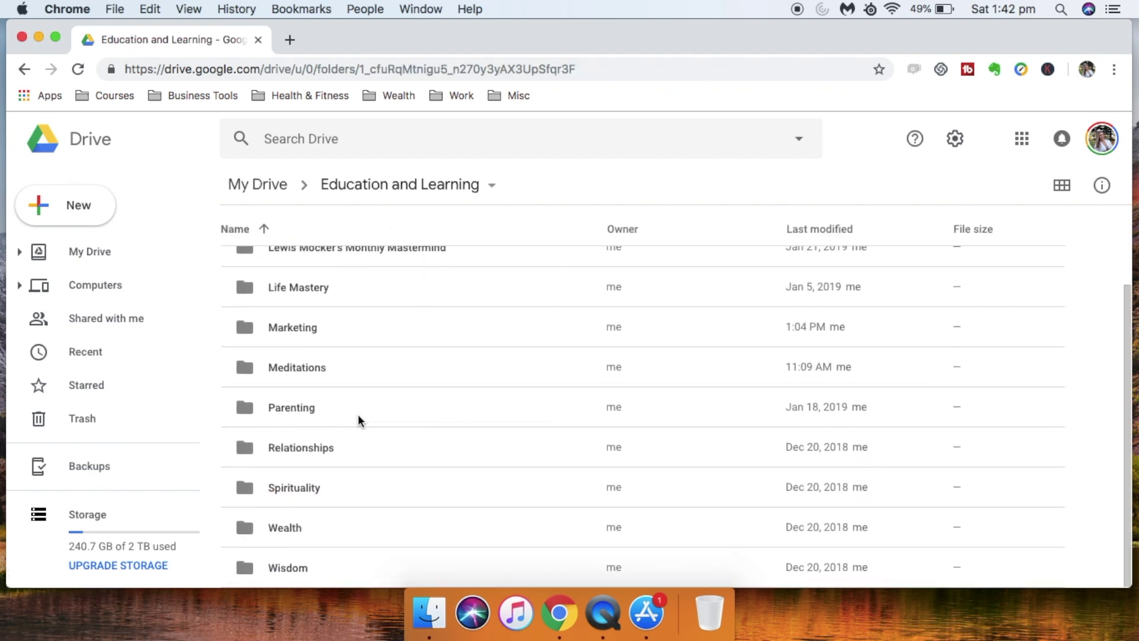
pyautogui.doubleClick(318, 447)
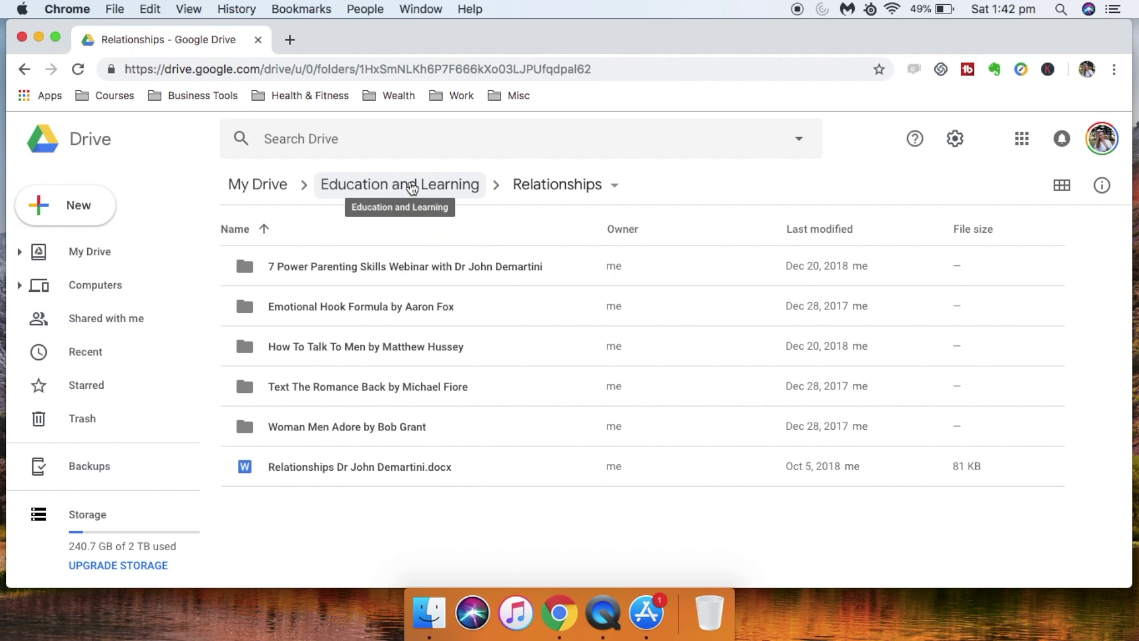
pyautogui.click(362, 186)
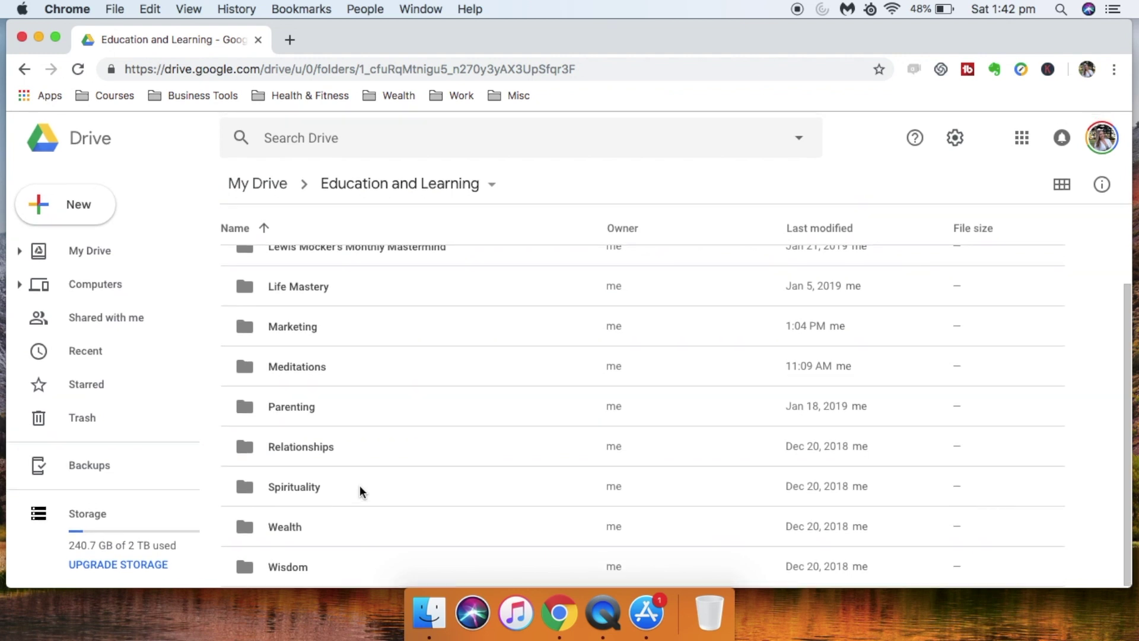
# Step: Open the Filing folder from My Drive and look through its list of subfolders
pyautogui.click(273, 189)
pyautogui.scroll(-5, 456, 514)
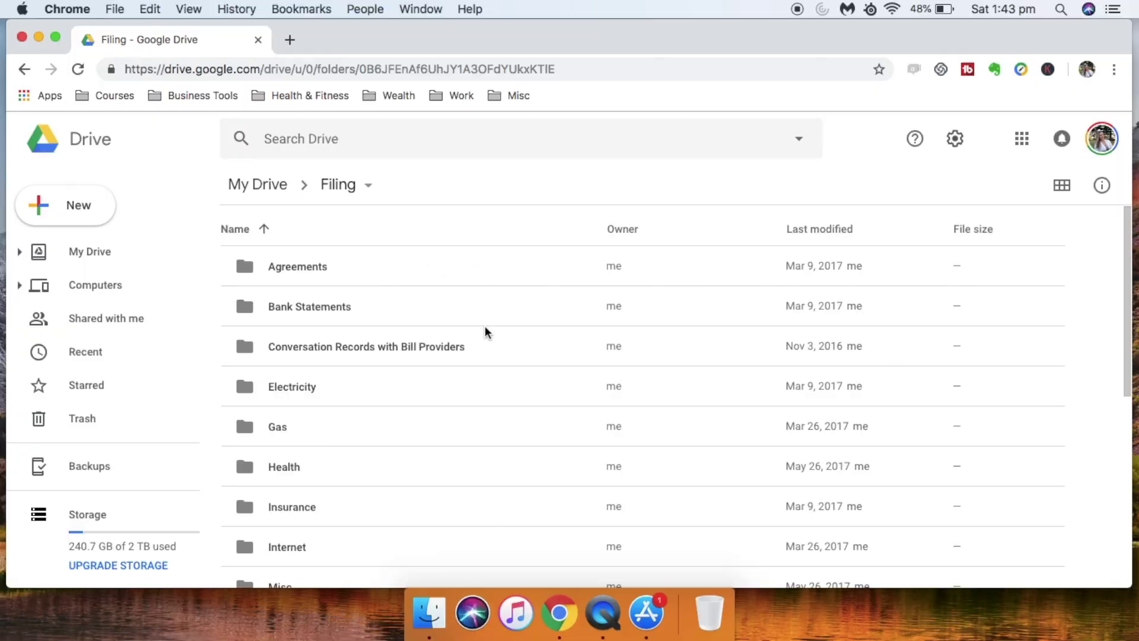
pyautogui.scroll(-1, 488, 361)
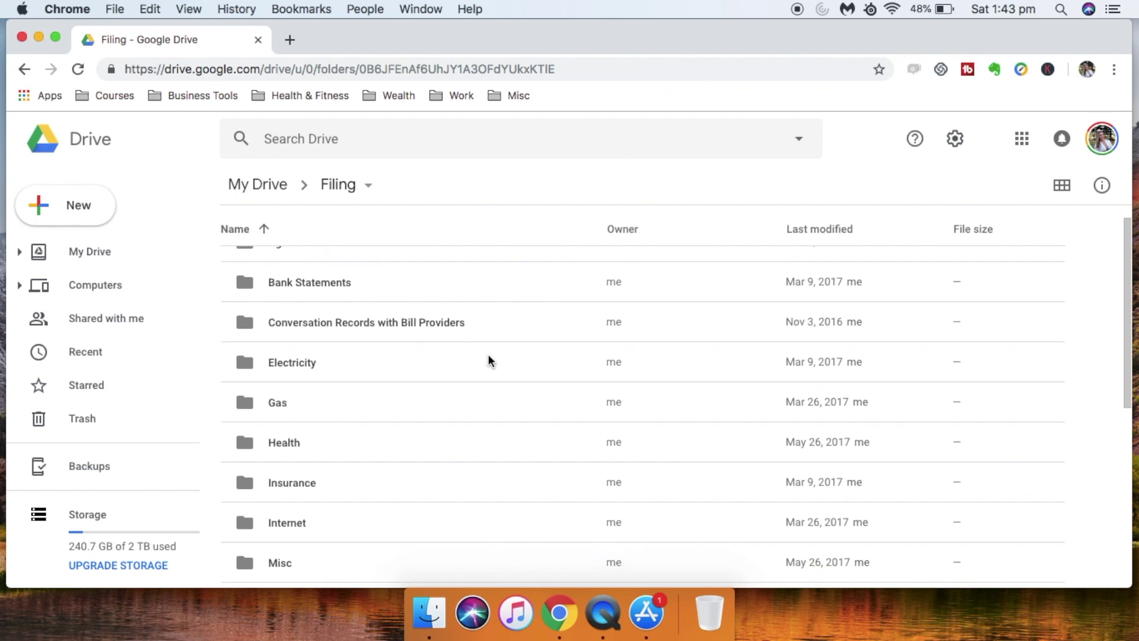
pyautogui.scroll(1, 489, 361)
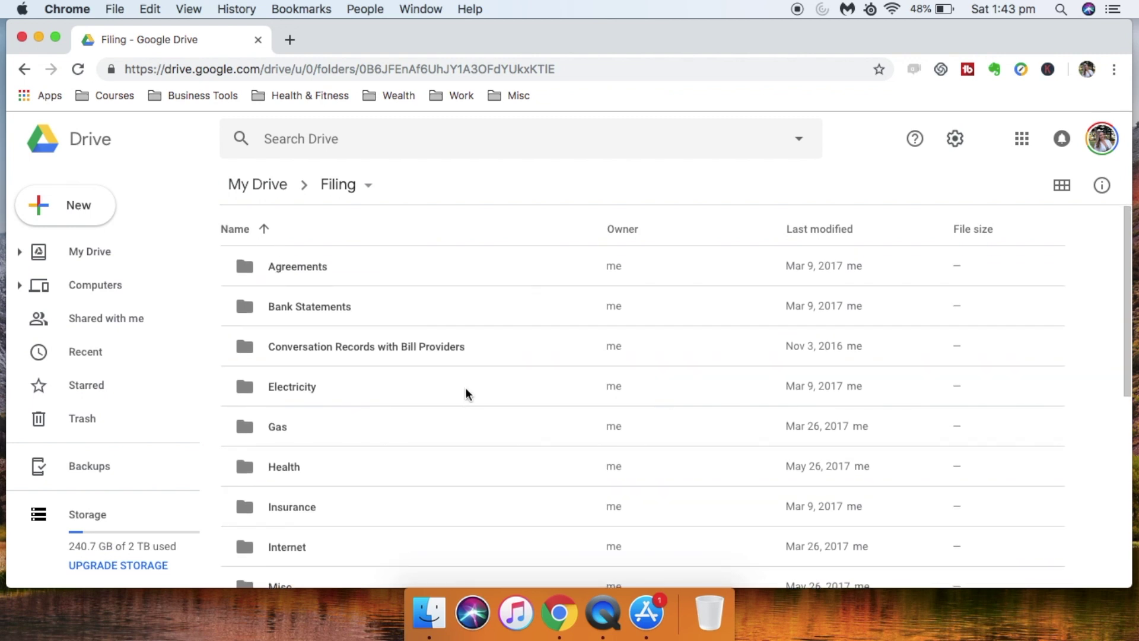
pyautogui.scroll(-5, 465, 387)
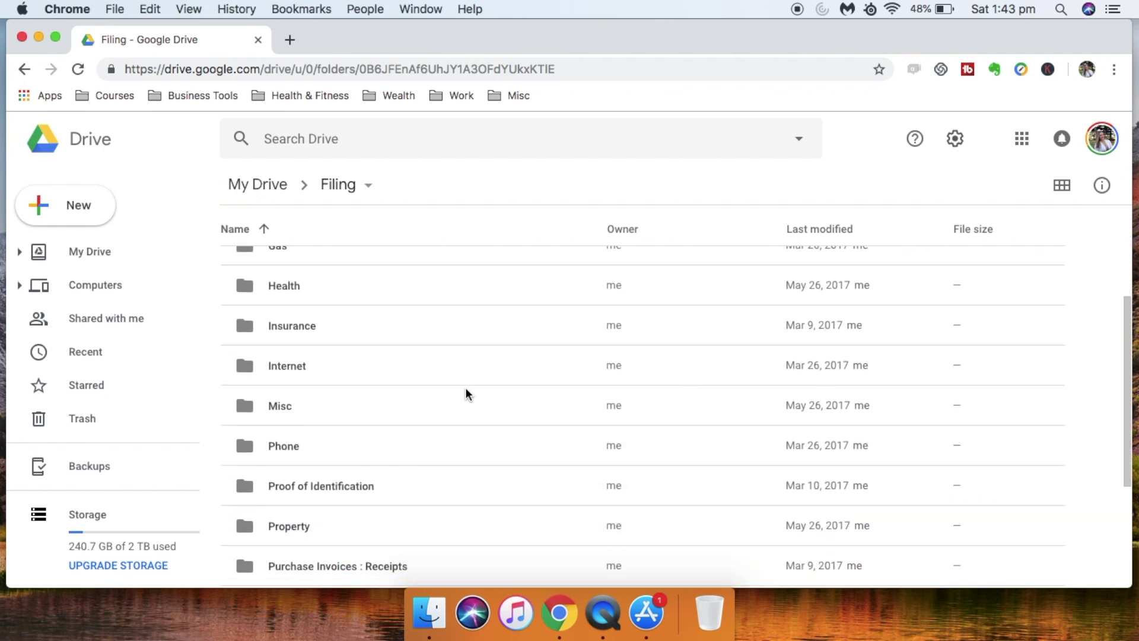
pyautogui.scroll(-2, 466, 392)
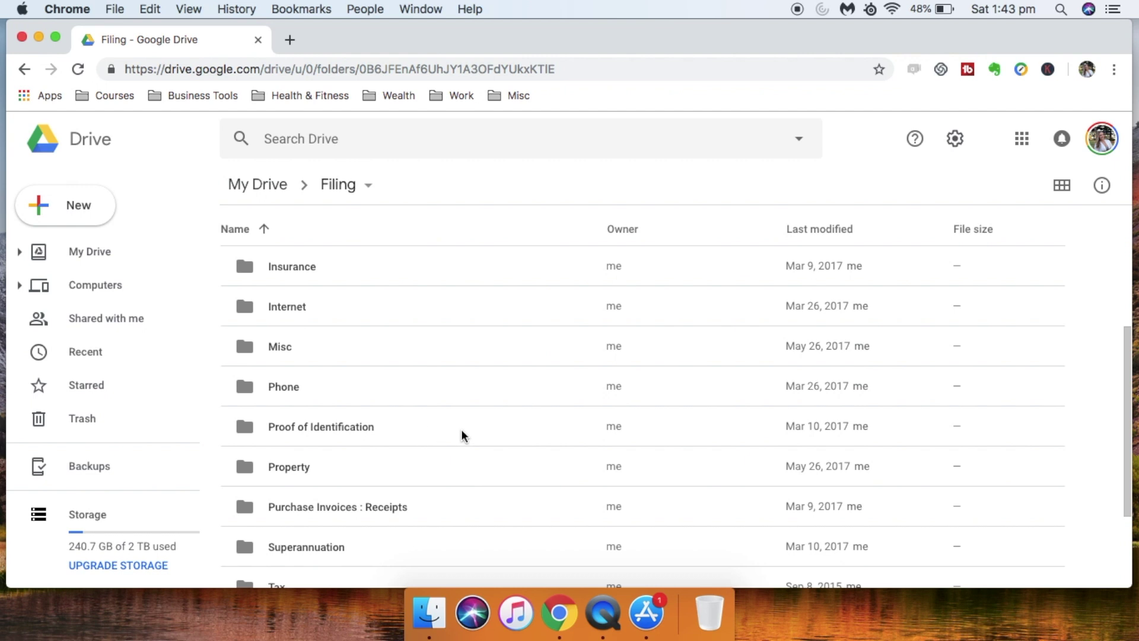
pyautogui.scroll(-3, 461, 429)
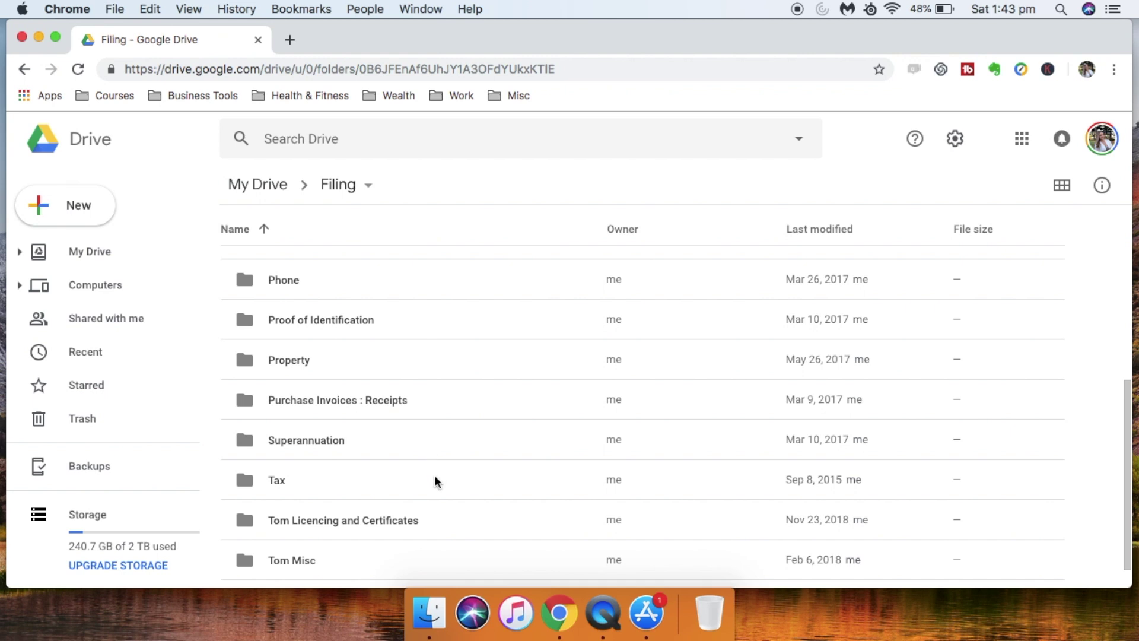
# Step: View the Tax folder inside Filing, return to Filing and review the rest of its subfolders down to Vehicle
pyautogui.doubleClick(277, 481)
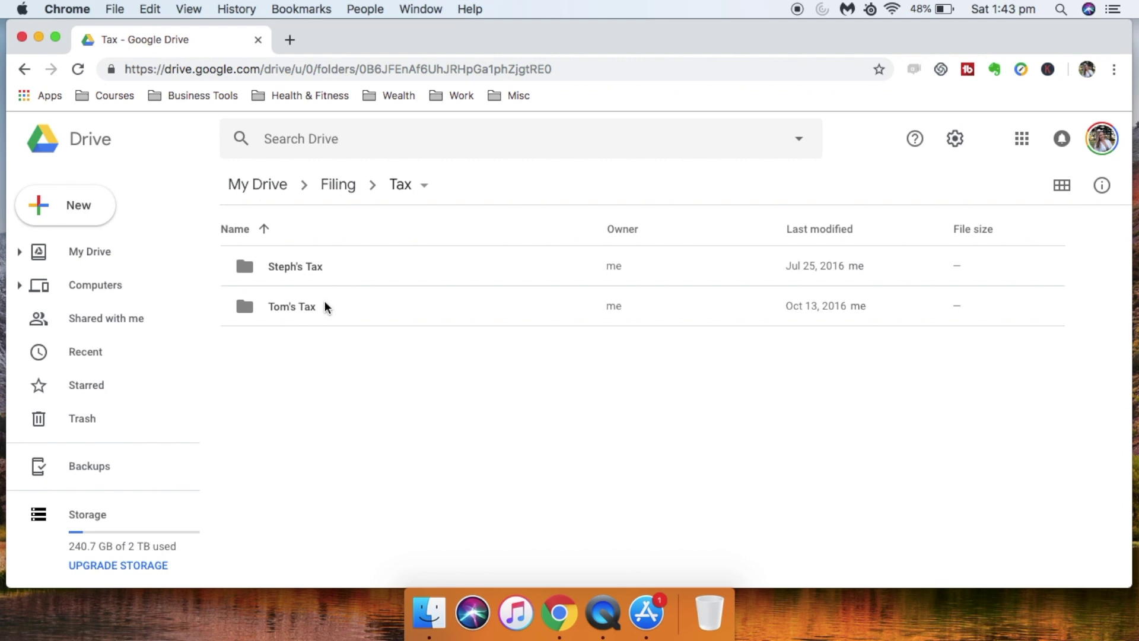
pyautogui.click(338, 185)
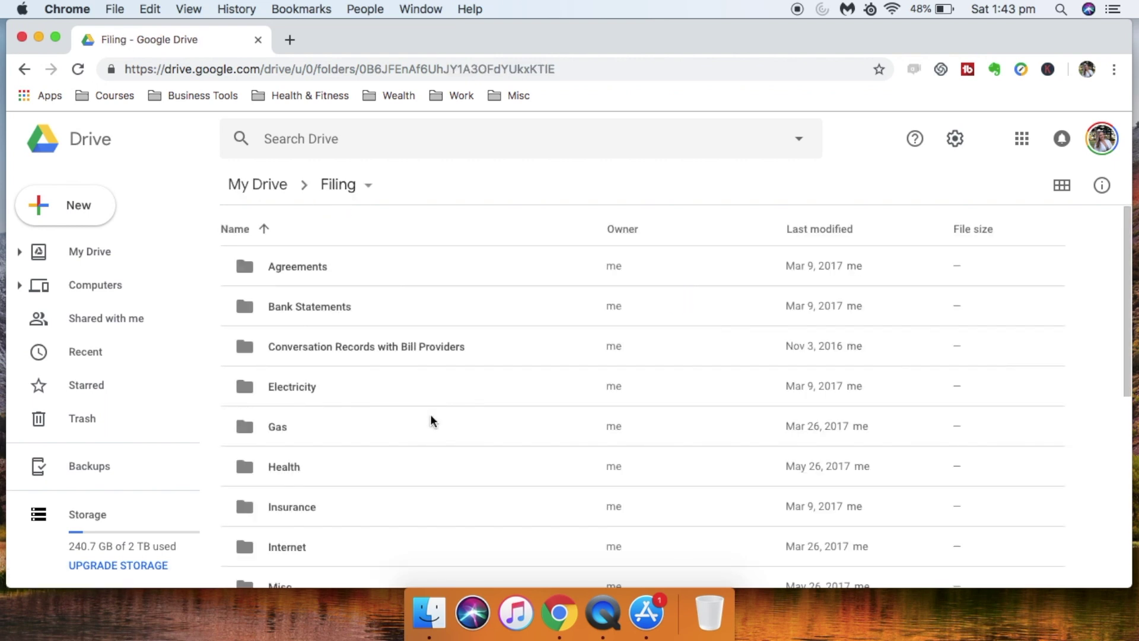
pyautogui.scroll(-6, 431, 417)
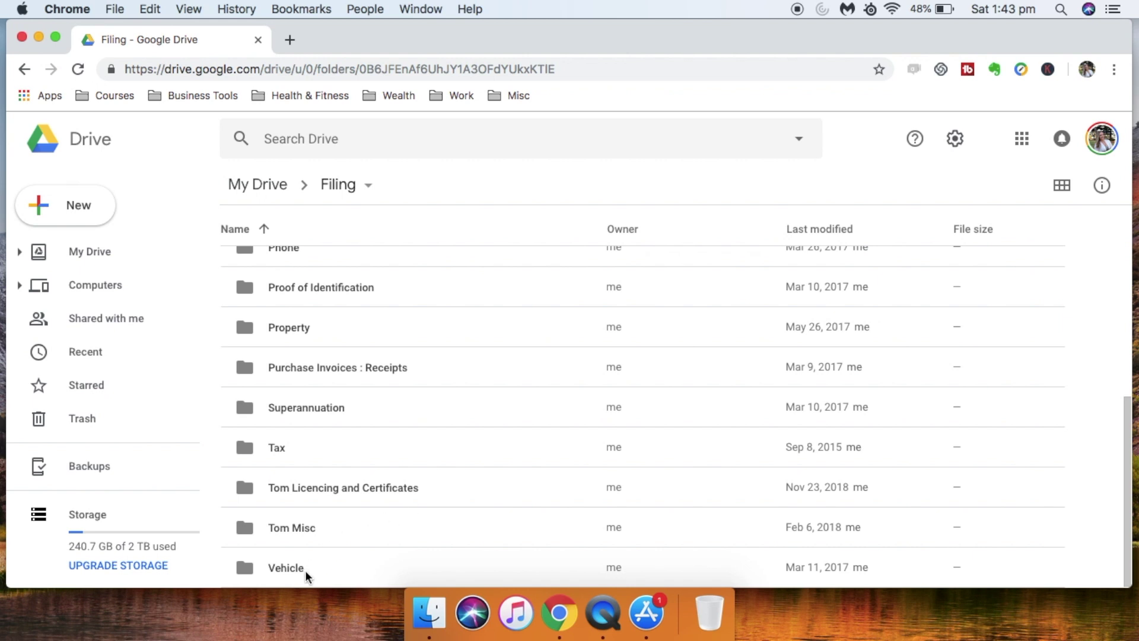
pyautogui.scroll(6, 457, 449)
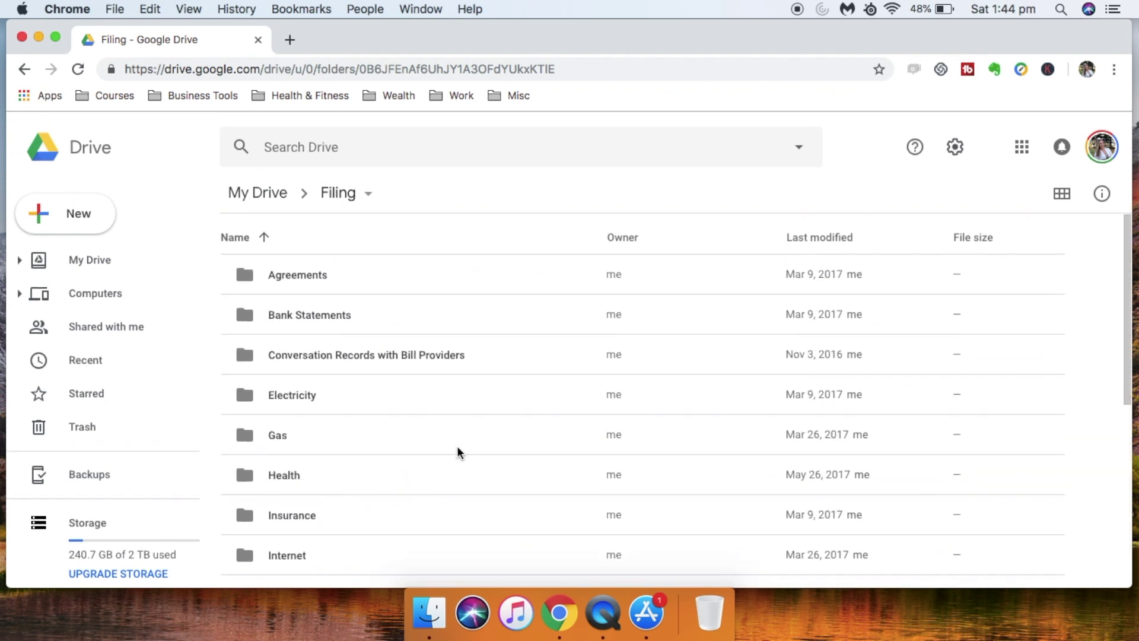
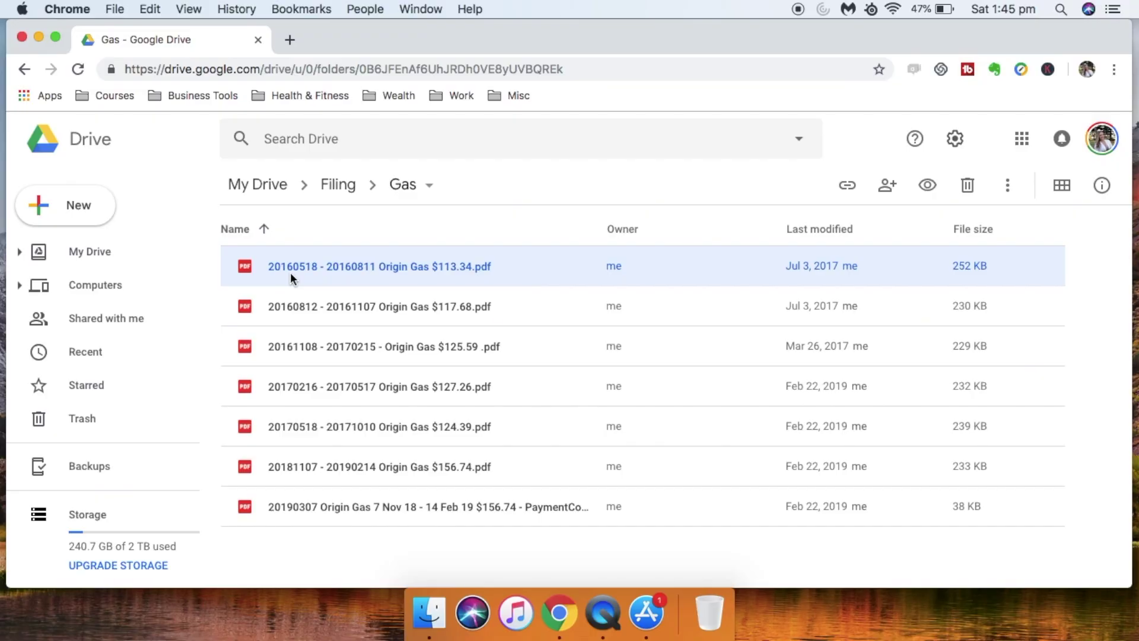
# Step: Clear the file selection in the Gas folder and review the file names in the 2 Receipts : Invoices 2017 - 2018 folder
pyautogui.press('Escape')
pyautogui.click(264, 229)
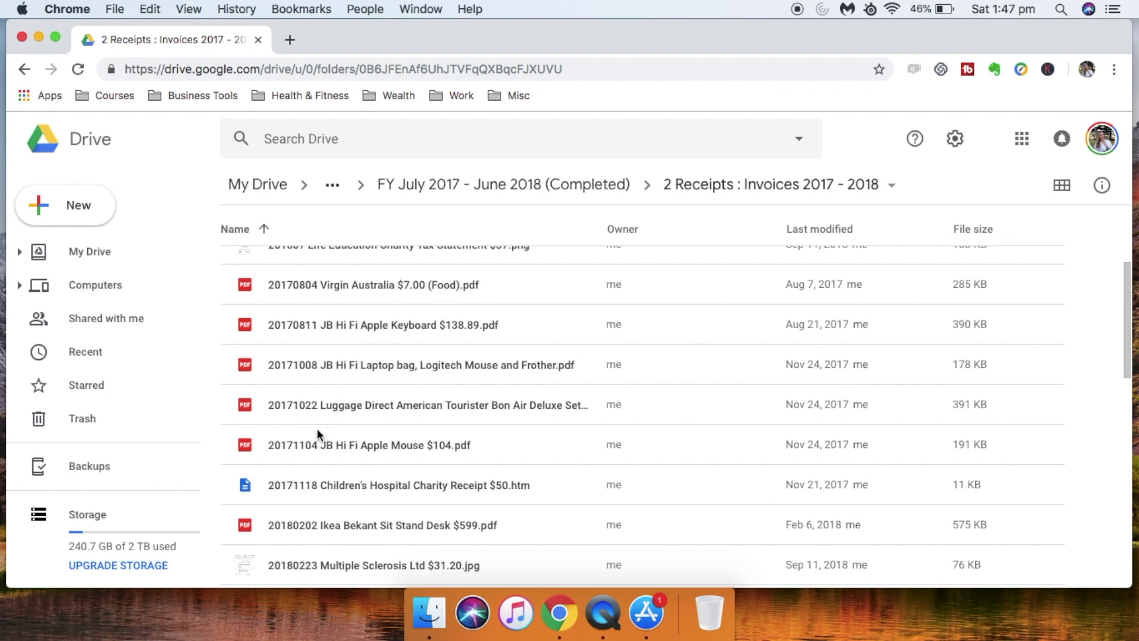
pyautogui.scroll(-2, 304, 449)
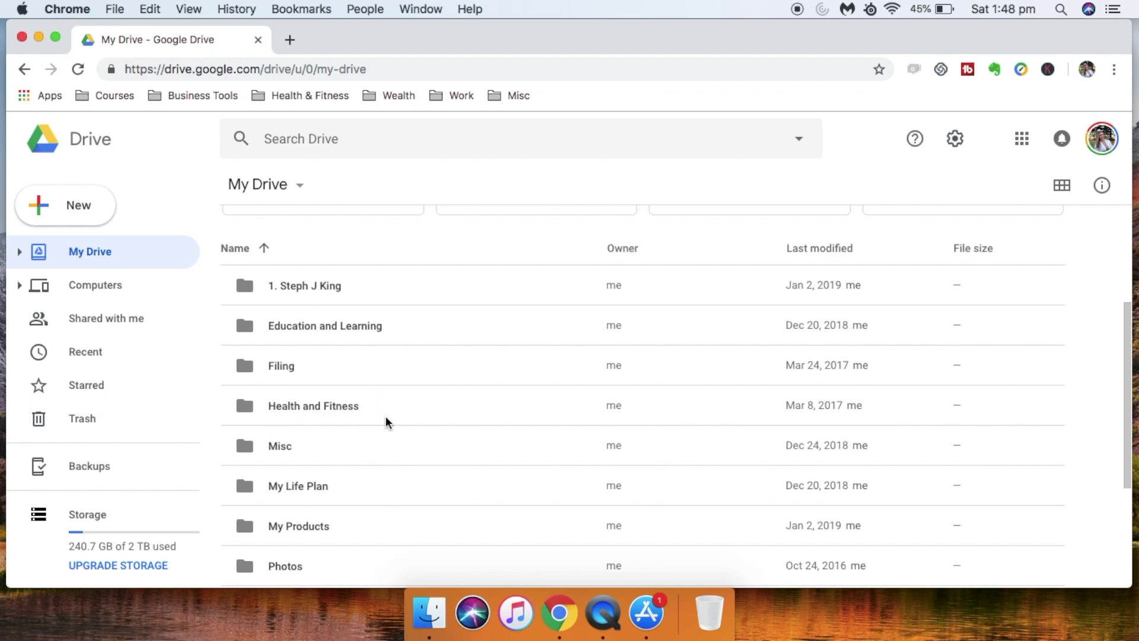
# Step: Open the My Life Plan folder from My Drive and select its My Grand Master Plan subfolder
pyautogui.scroll(-3, 386, 420)
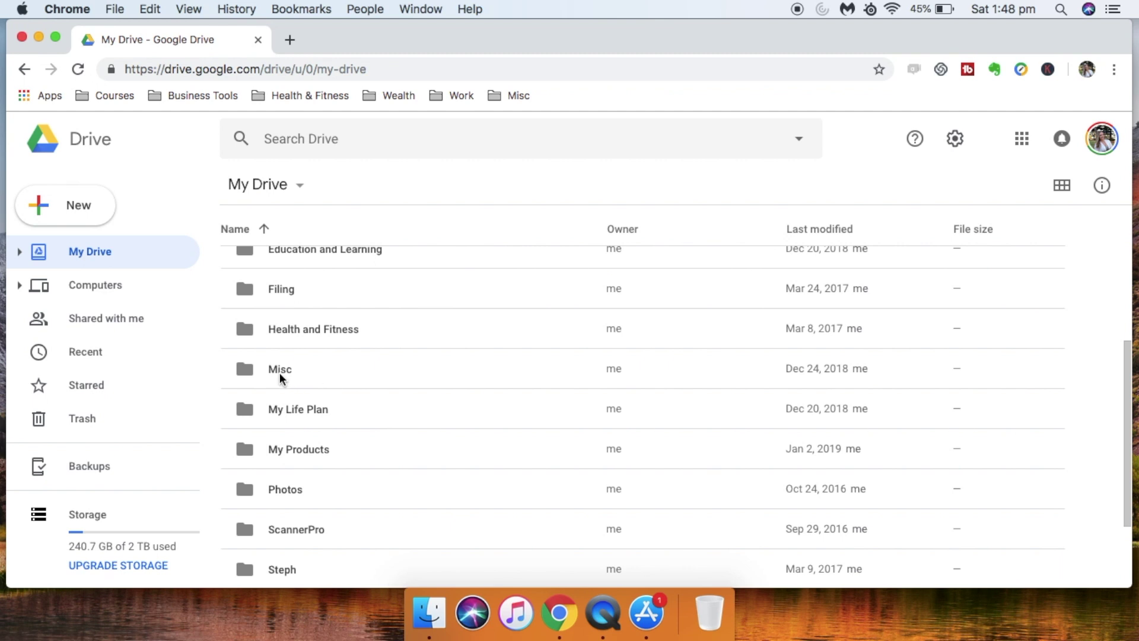
pyautogui.doubleClick(303, 408)
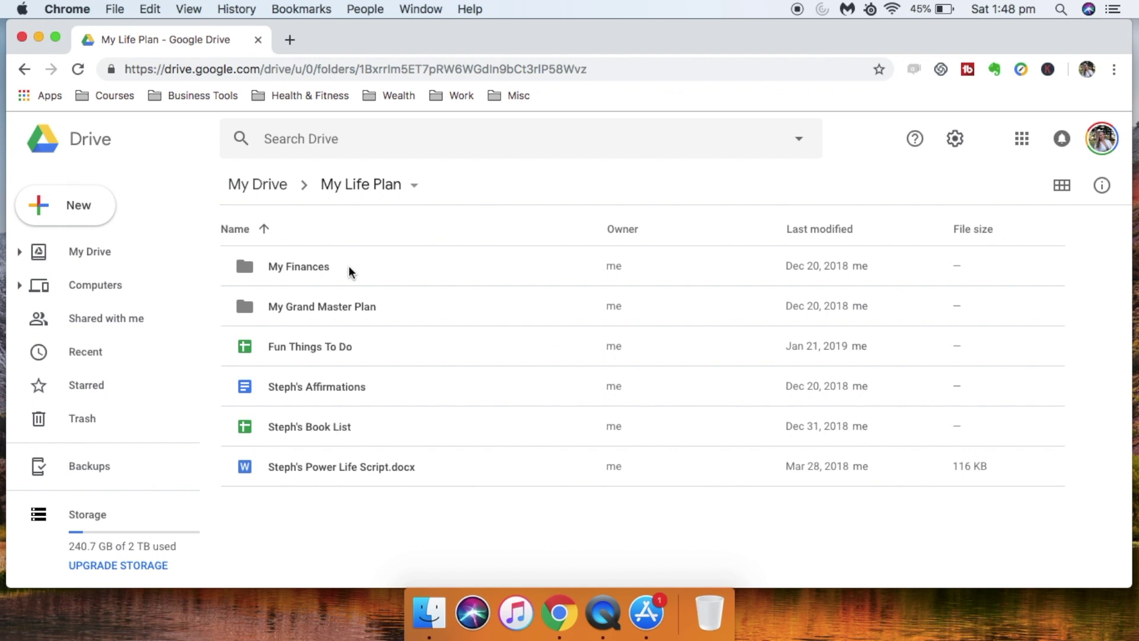
pyautogui.click(385, 310)
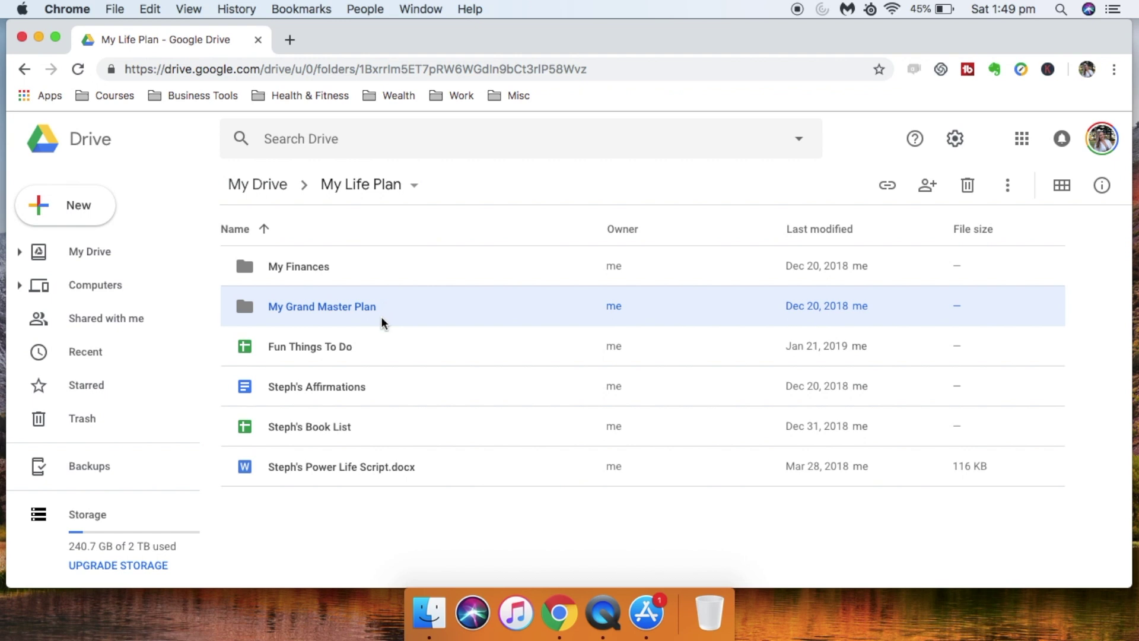
# Step: Select the four files in the My Life Plan folder one after another, from Fun Things To Do down to the Power Life Script document
pyautogui.click(374, 351)
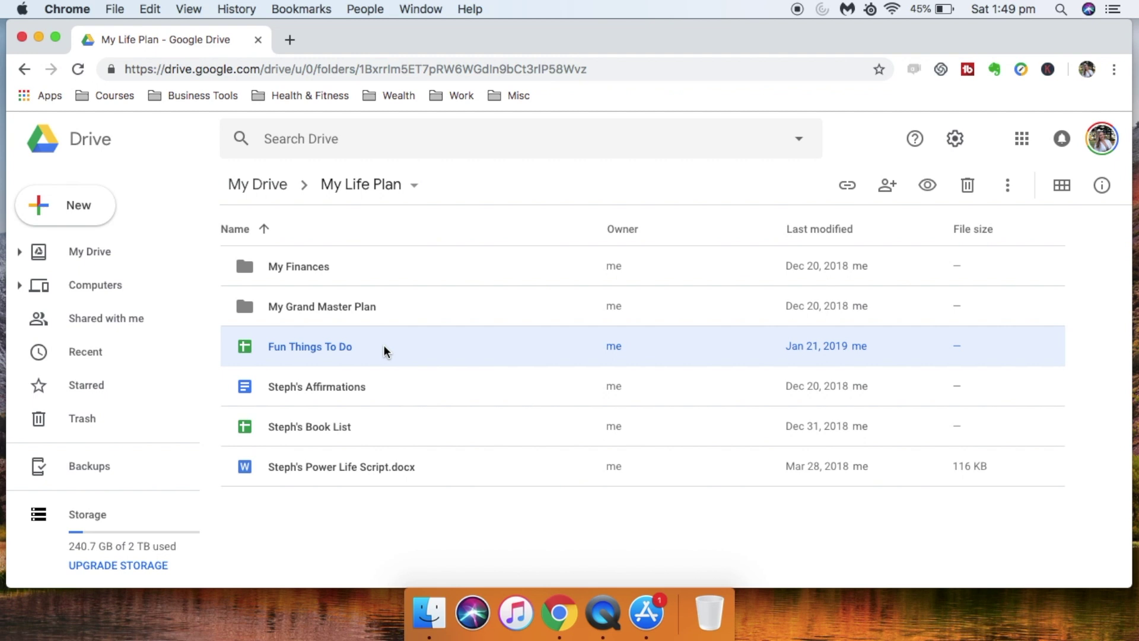
pyautogui.click(386, 394)
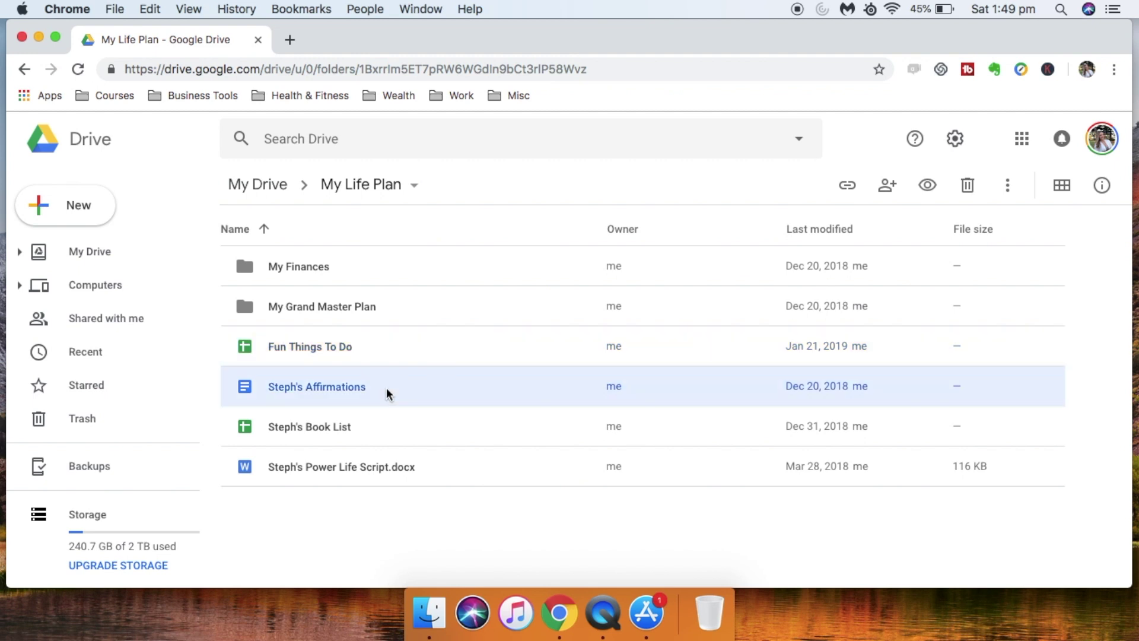
pyautogui.click(375, 425)
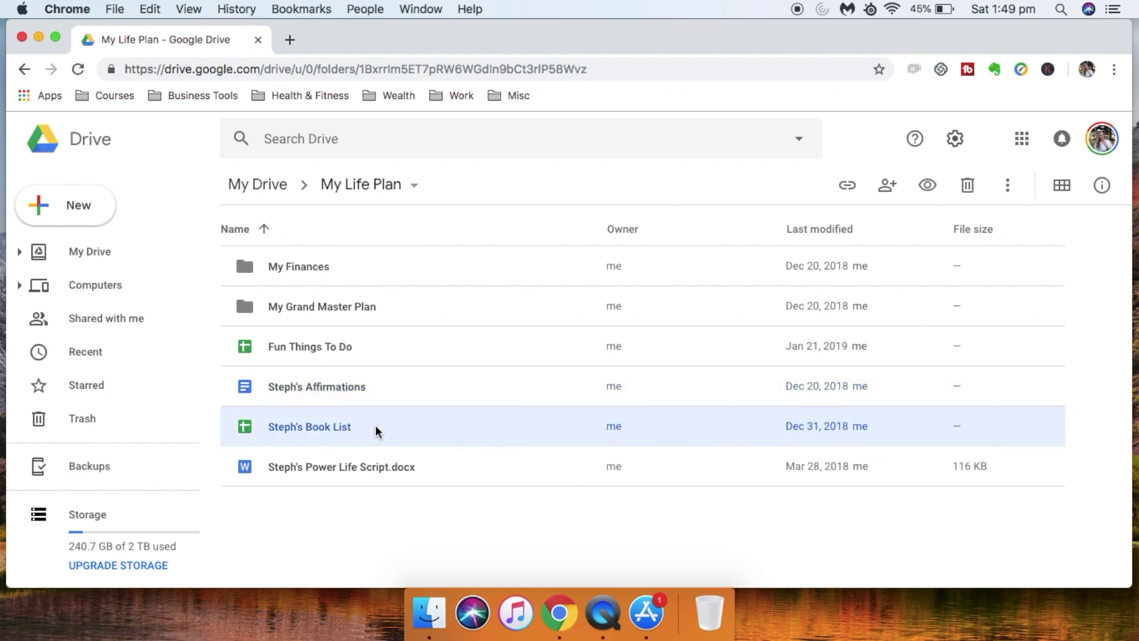
pyautogui.click(439, 466)
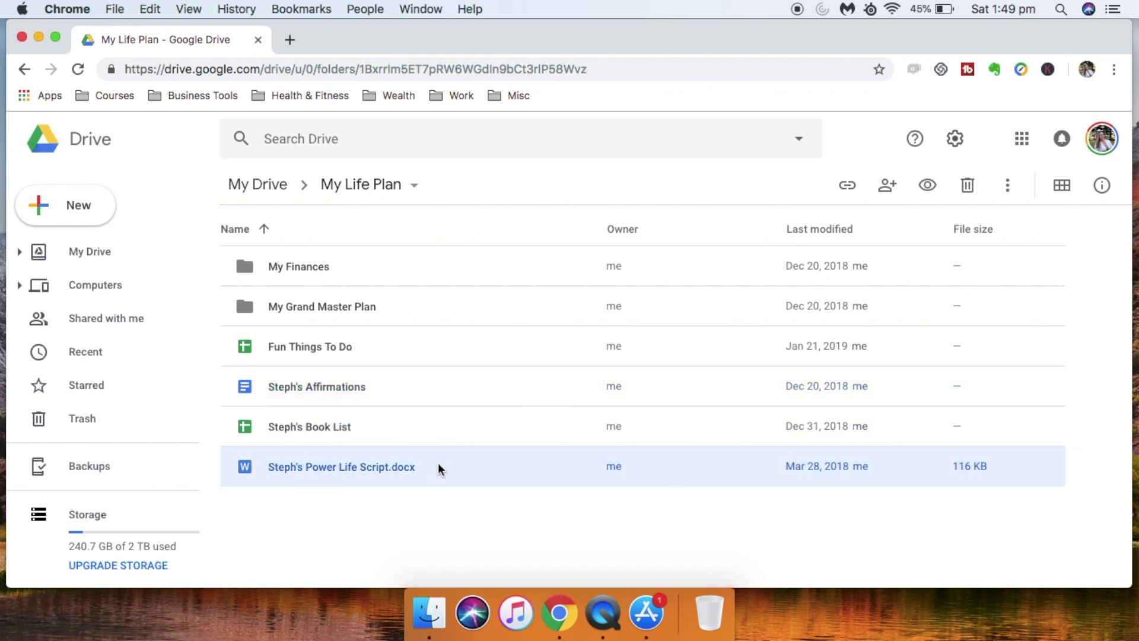
# Step: Open the couple's shared folder from My Drive and select its love notes spreadsheet, then its Finances subfolder
pyautogui.click(263, 188)
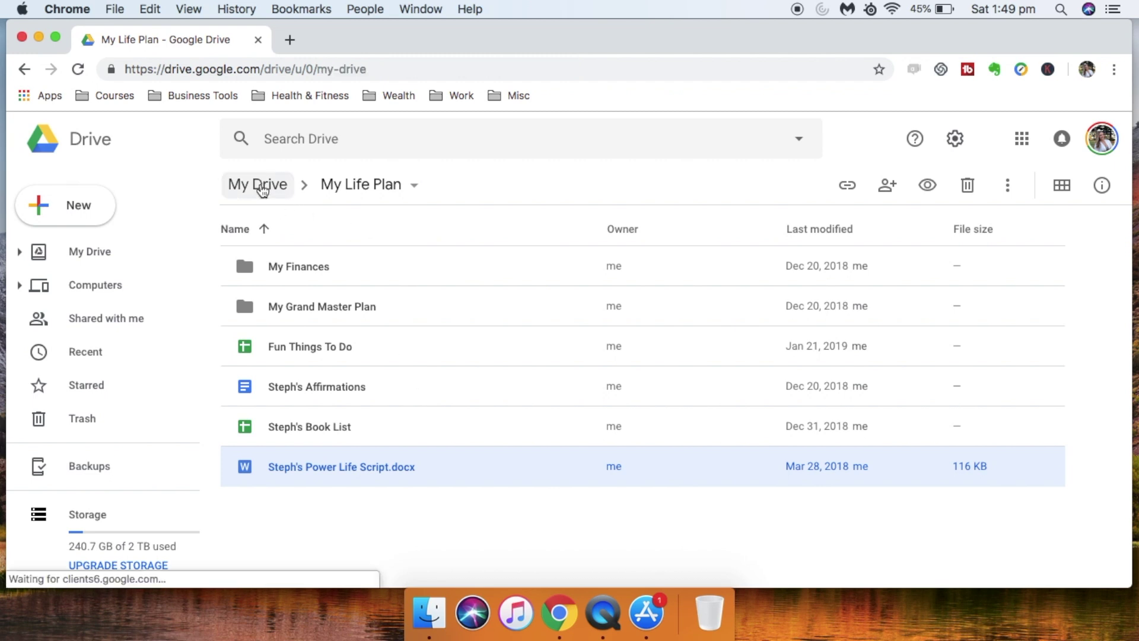
pyautogui.scroll(-10, 348, 458)
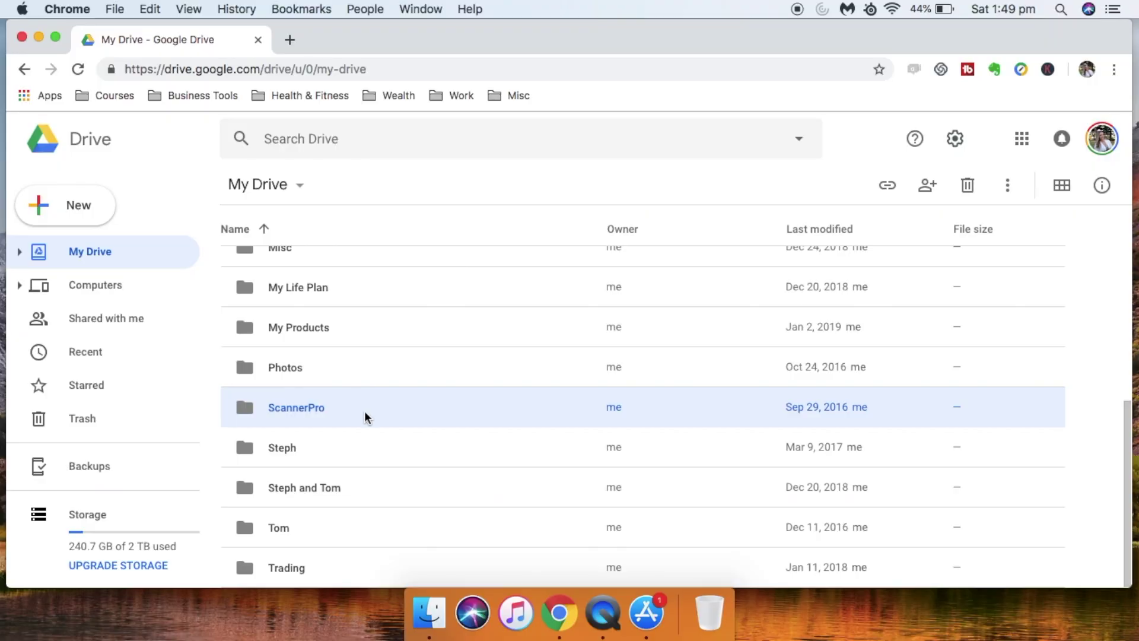
pyautogui.scroll(-1, 389, 446)
pyautogui.click(314, 494)
pyautogui.doubleClick(313, 494)
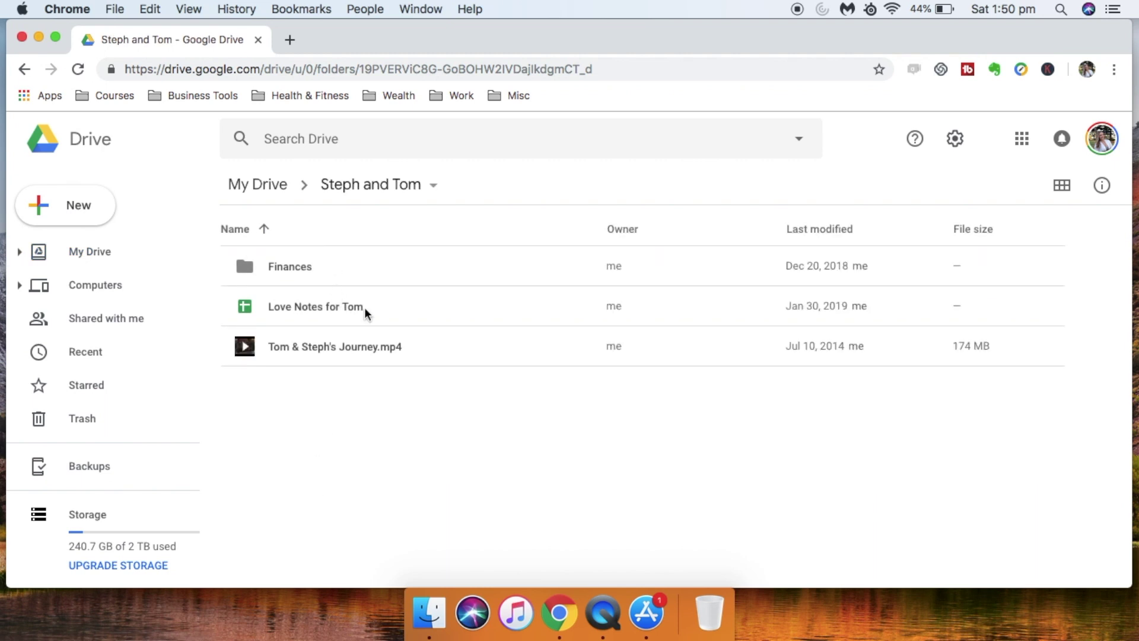
pyautogui.click(386, 309)
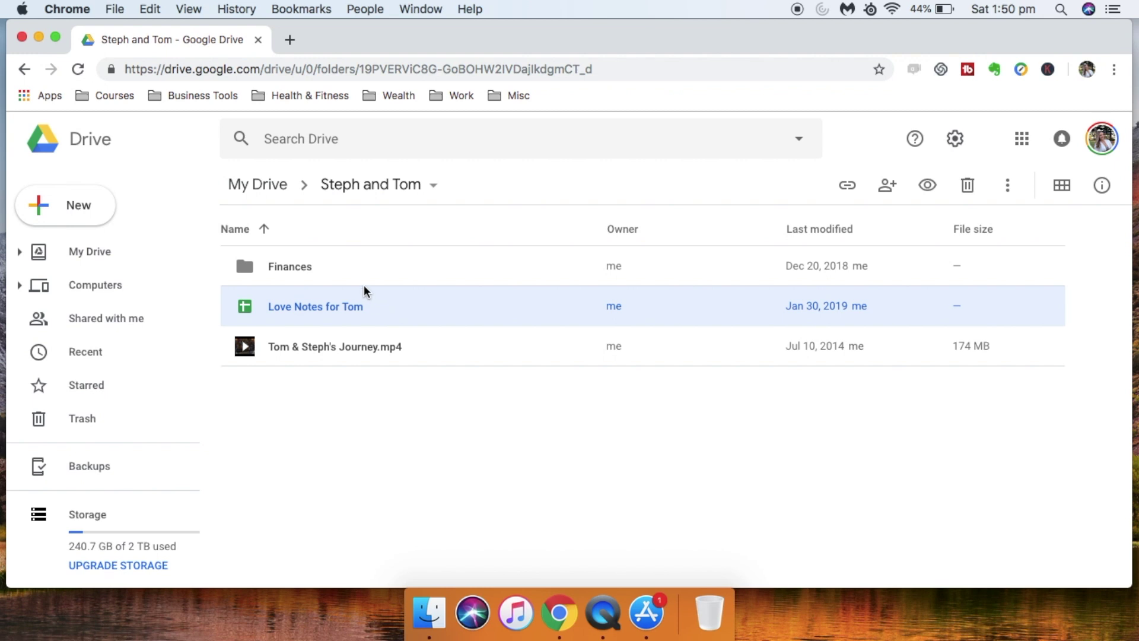
pyautogui.click(323, 269)
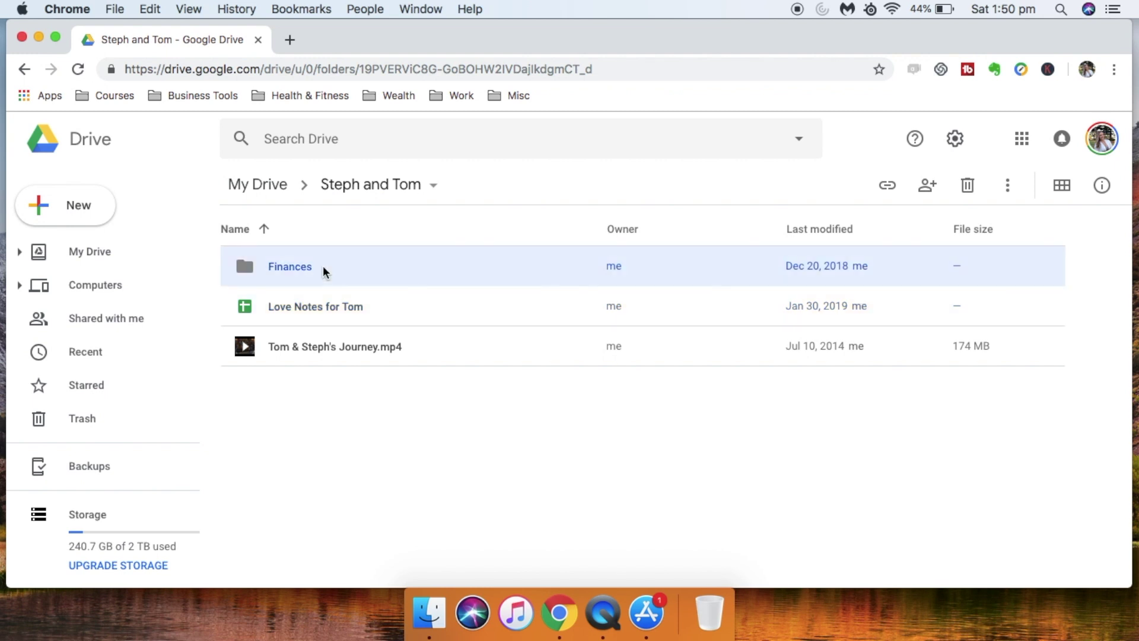